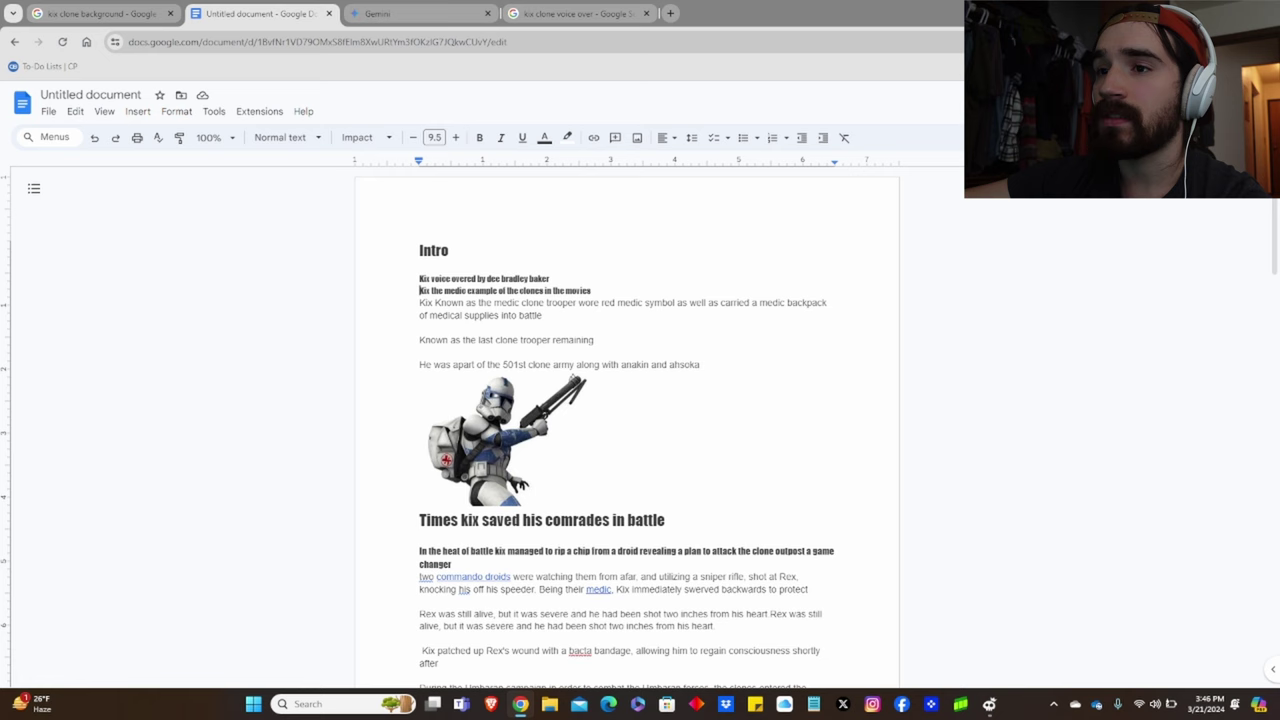
Step: Scroll through the Kix script to review its later sections
scroll(626, 430, "down", 1)
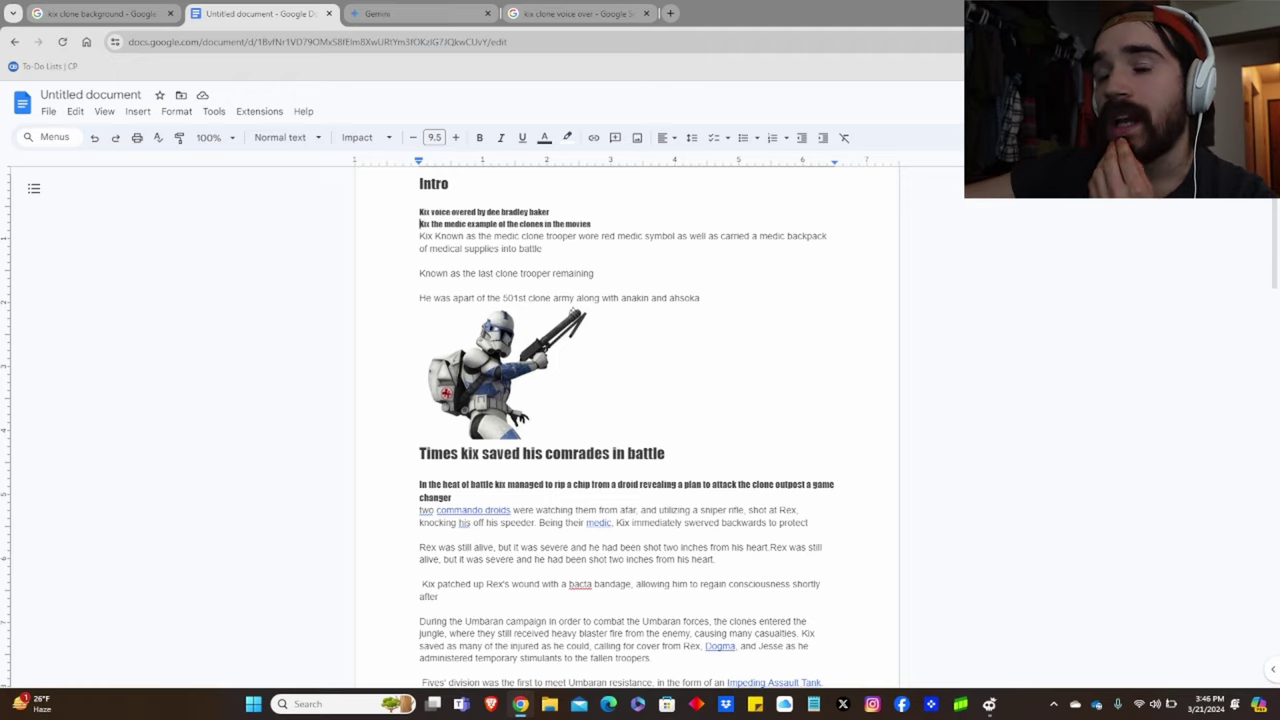
scroll(626, 420, "down", 1)
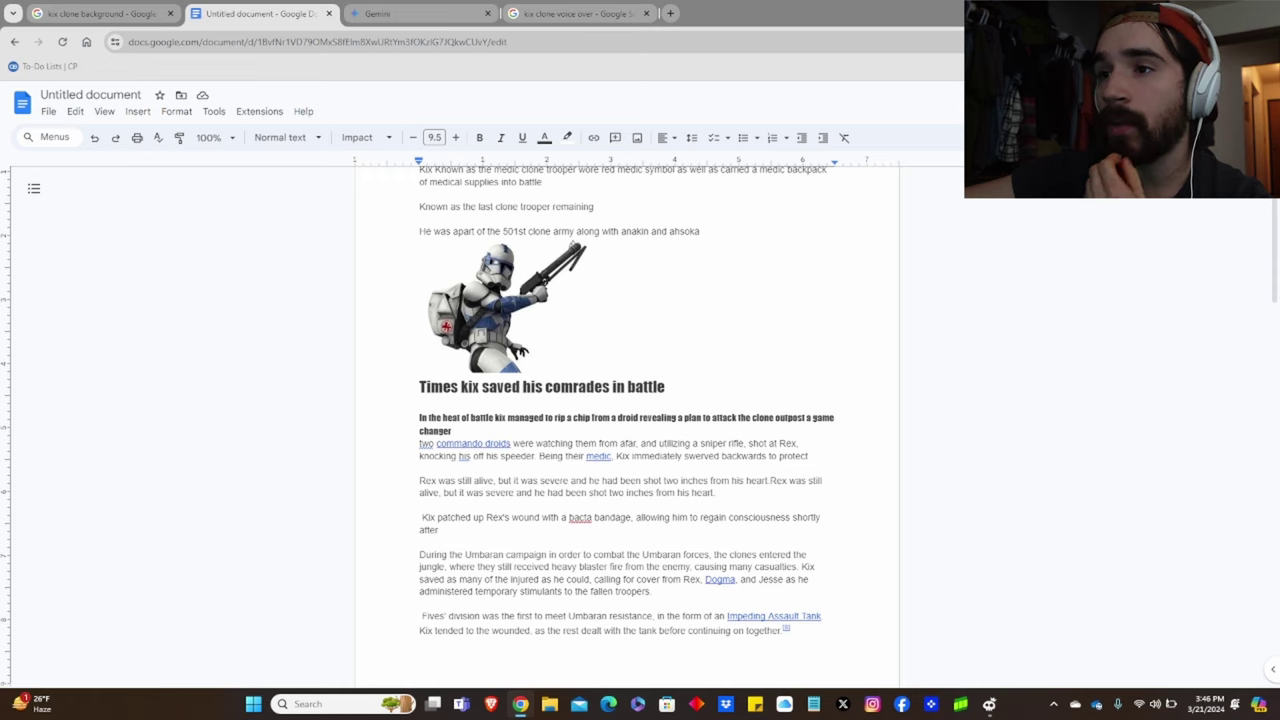
scroll(626, 420, "down", 2)
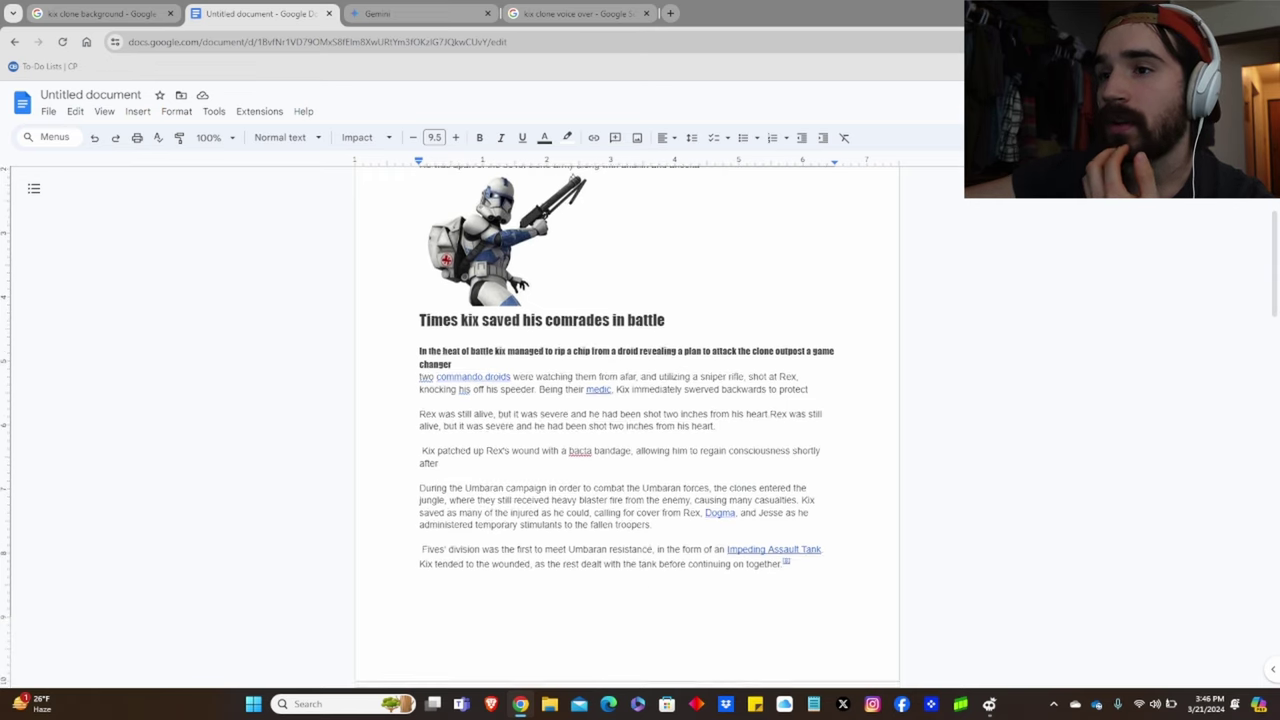
scroll(626, 420, "up", 3)
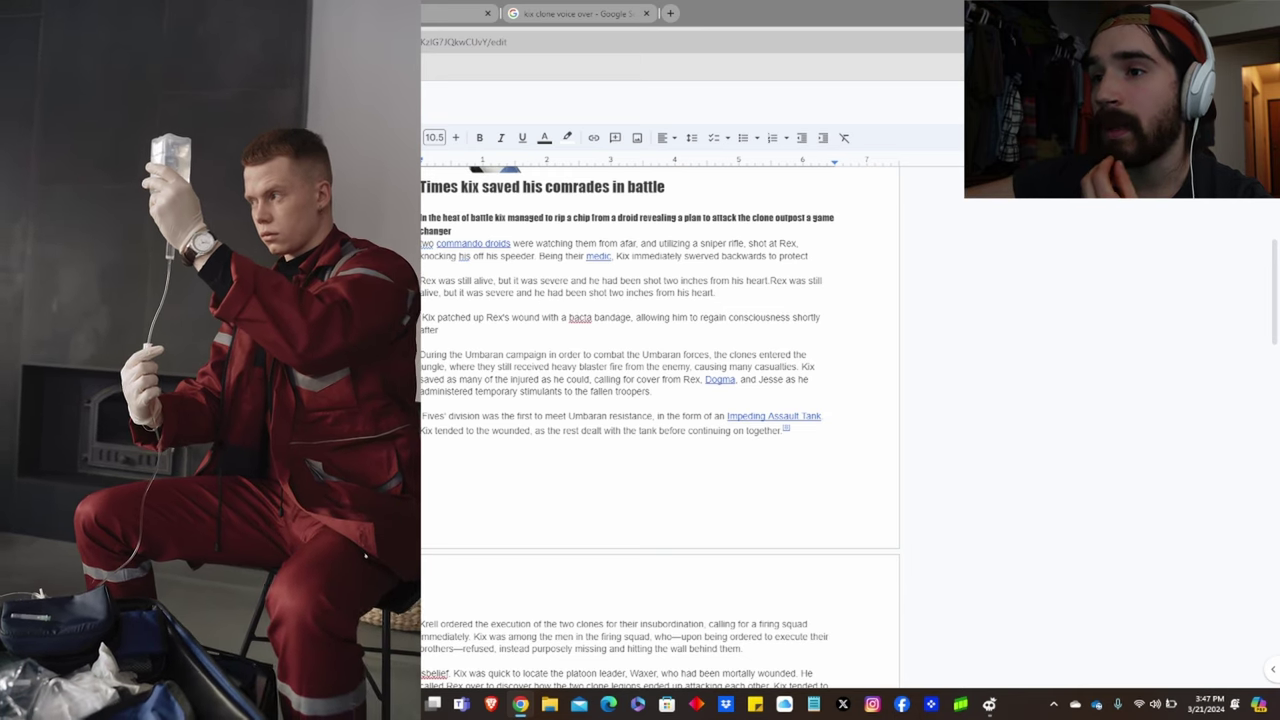
scroll(627, 400, "down", 1)
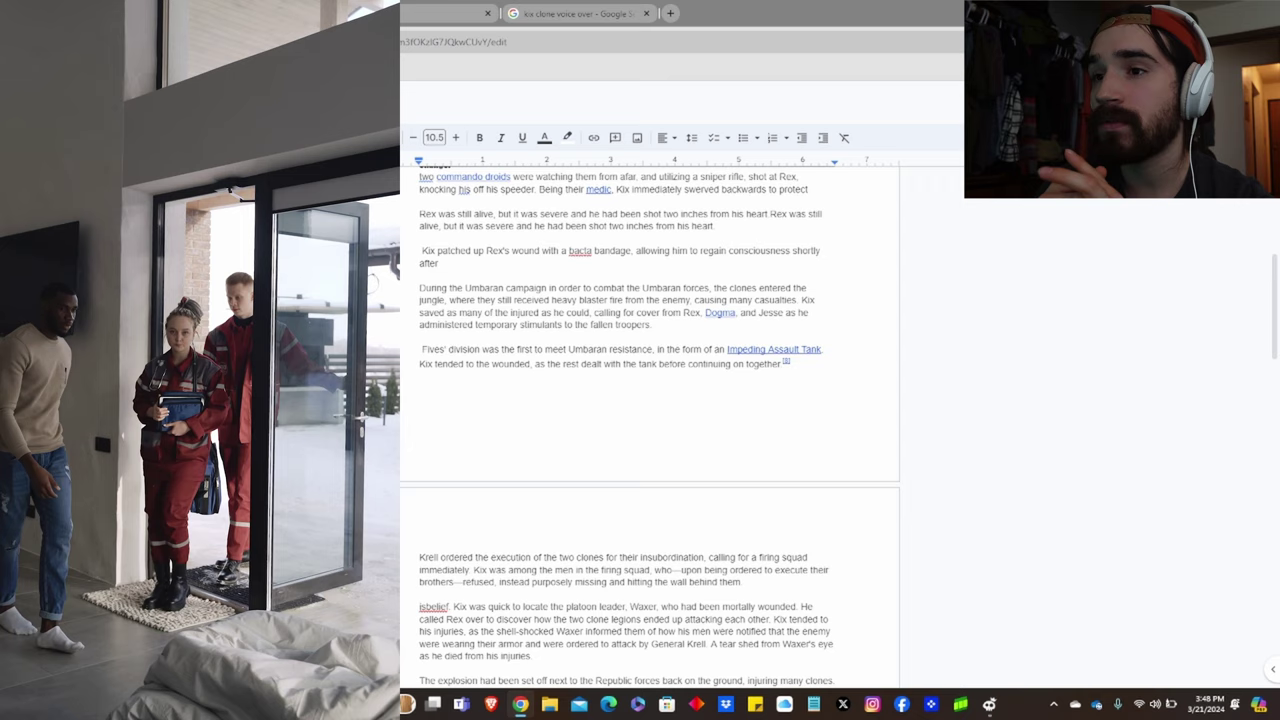
scroll(627, 400, "down", 1)
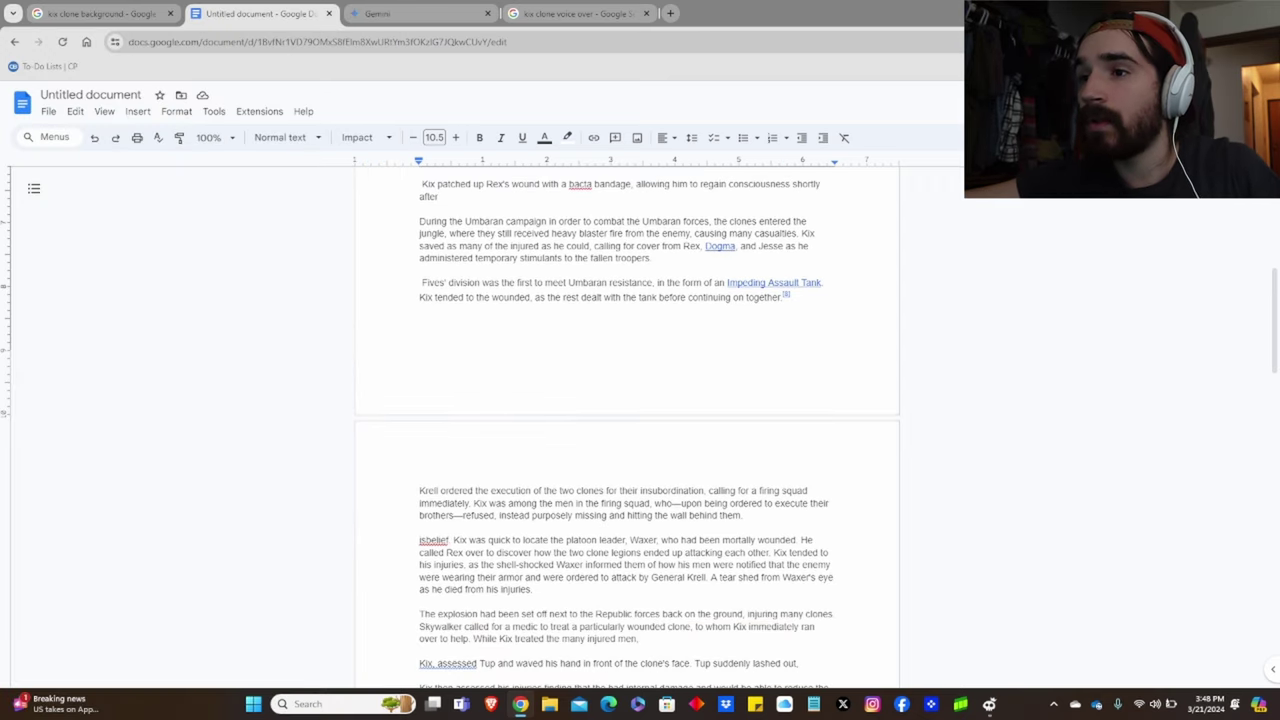
scroll(627, 400, "down", 4)
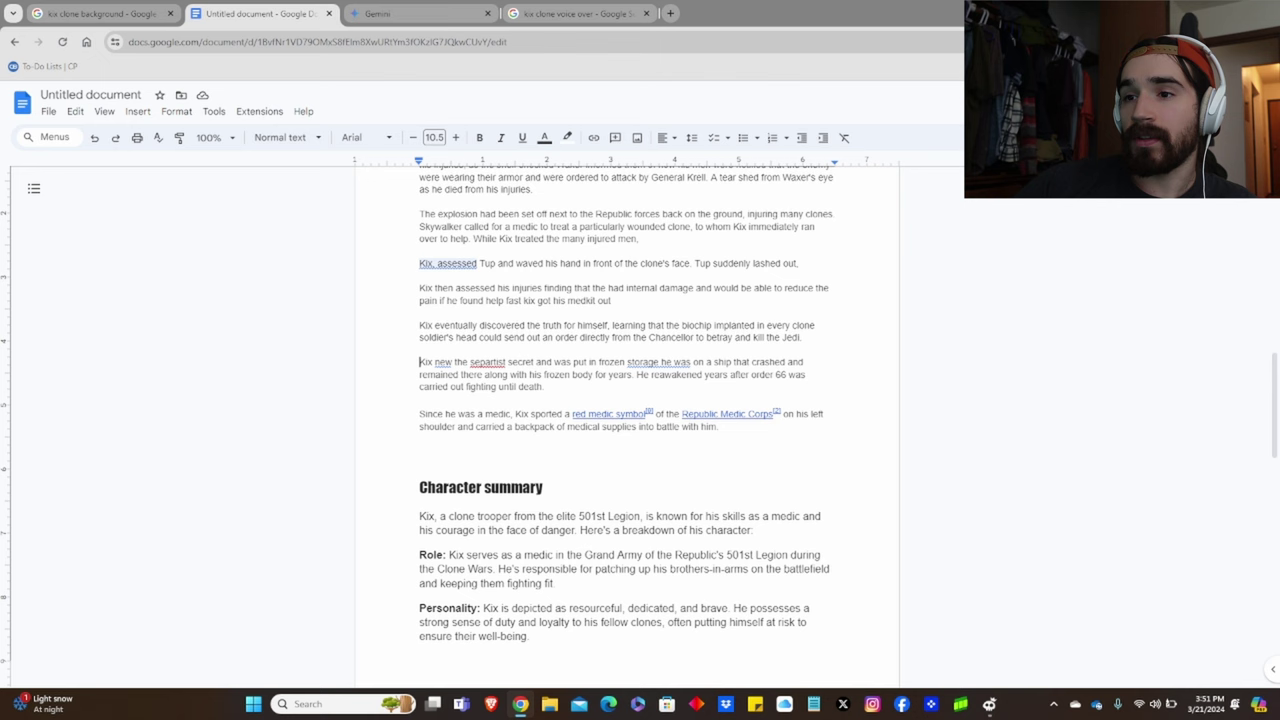
Step: Place the cursor on the blank line between the medic backpack paragraph and Character summary
scroll(627, 420, "down", 2)
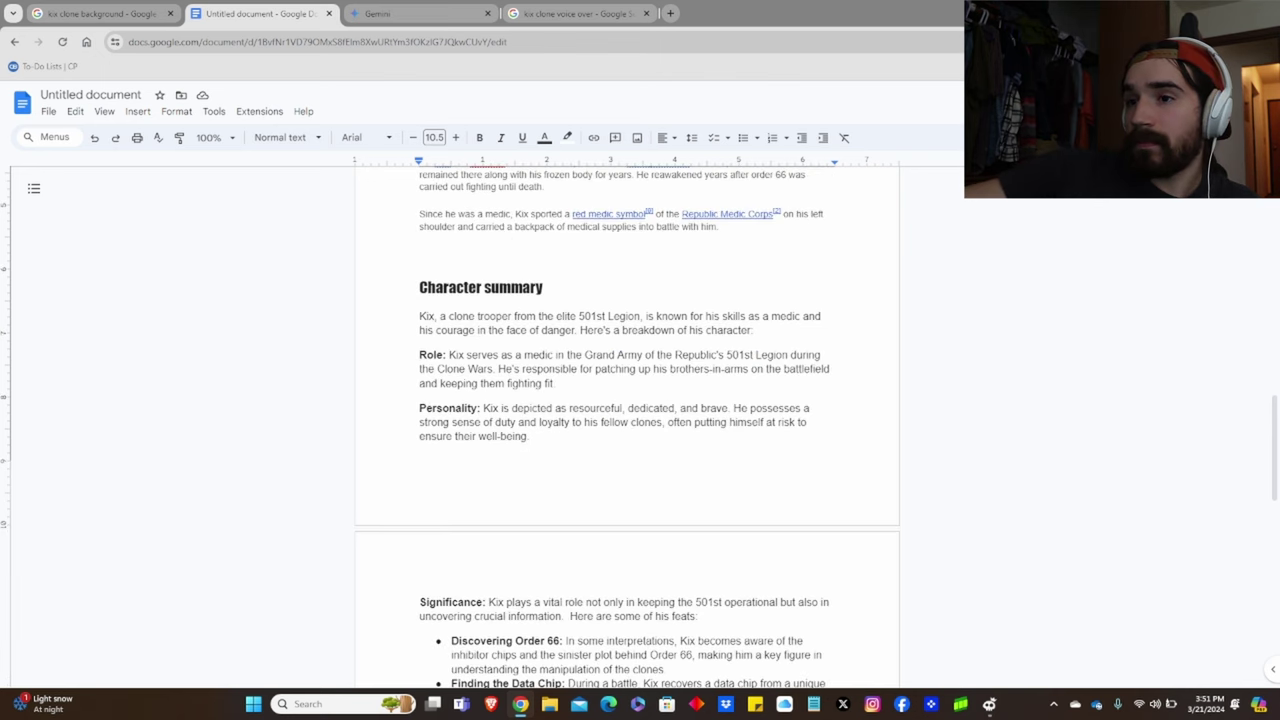
scroll(627, 420, "down", 8)
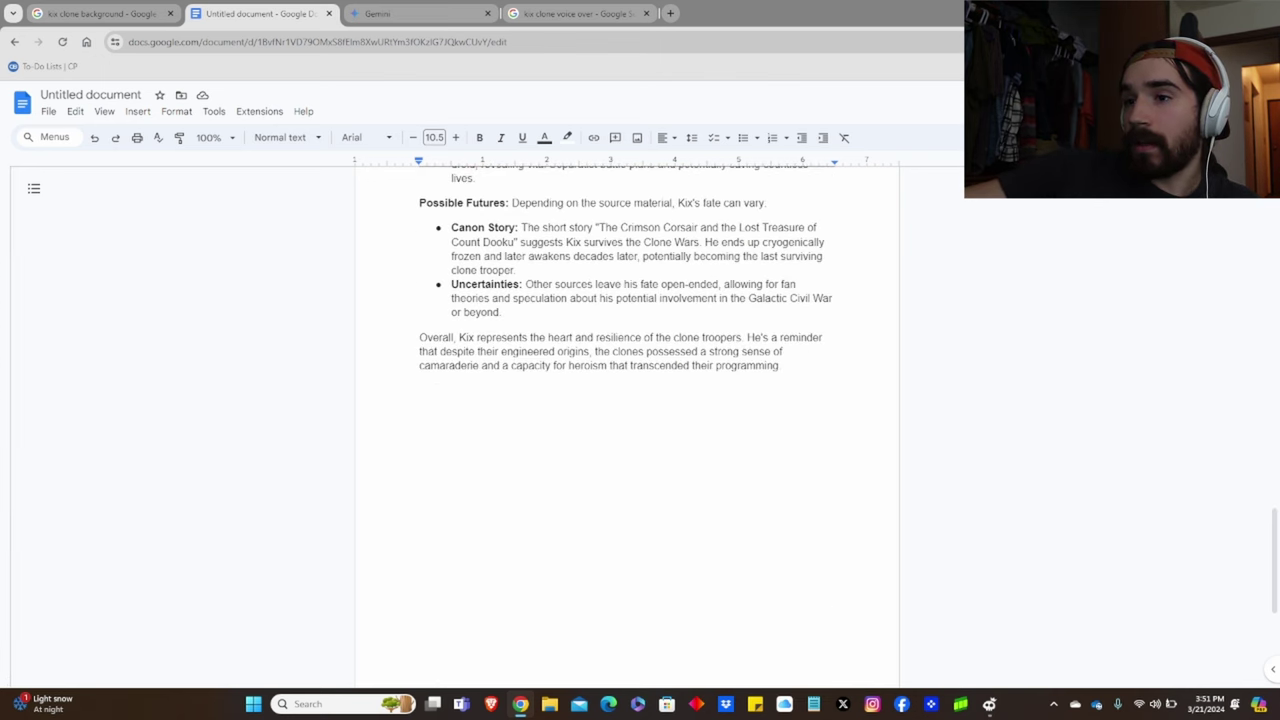
scroll(627, 420, "down", 1)
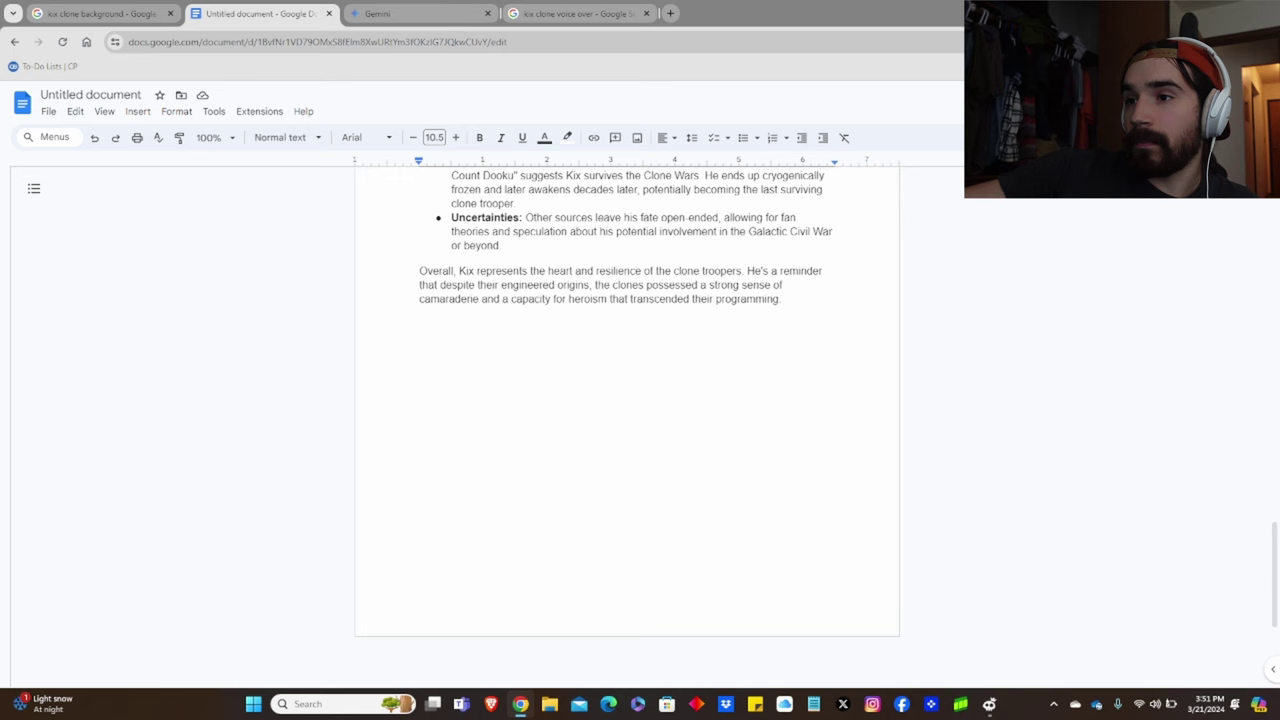
scroll(627, 420, "up", 12)
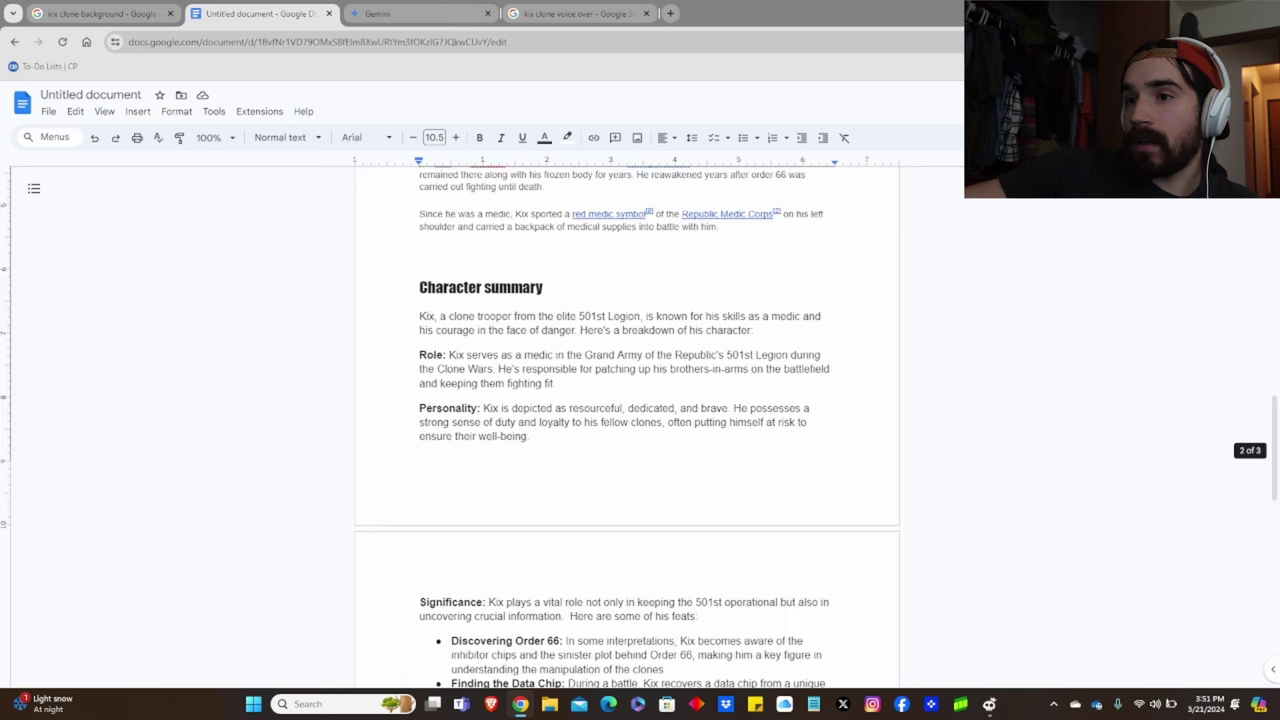
left_click(720, 426)
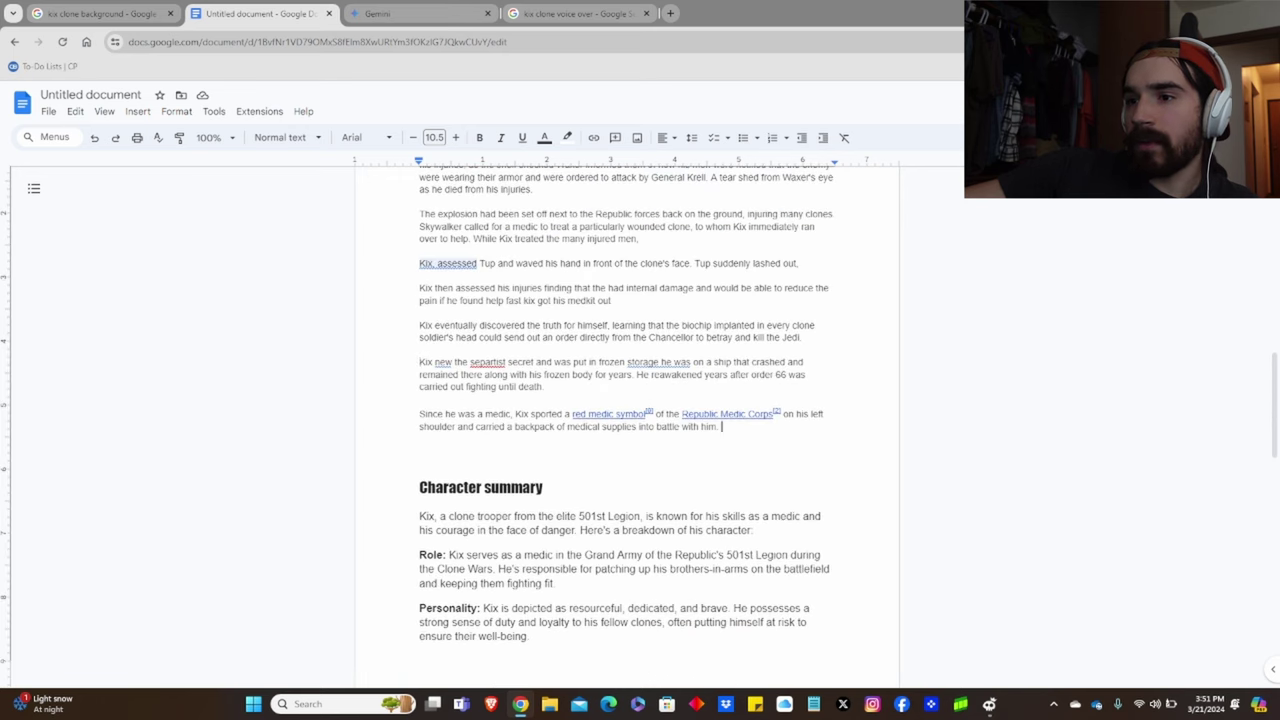
key("Down")
key("Down")
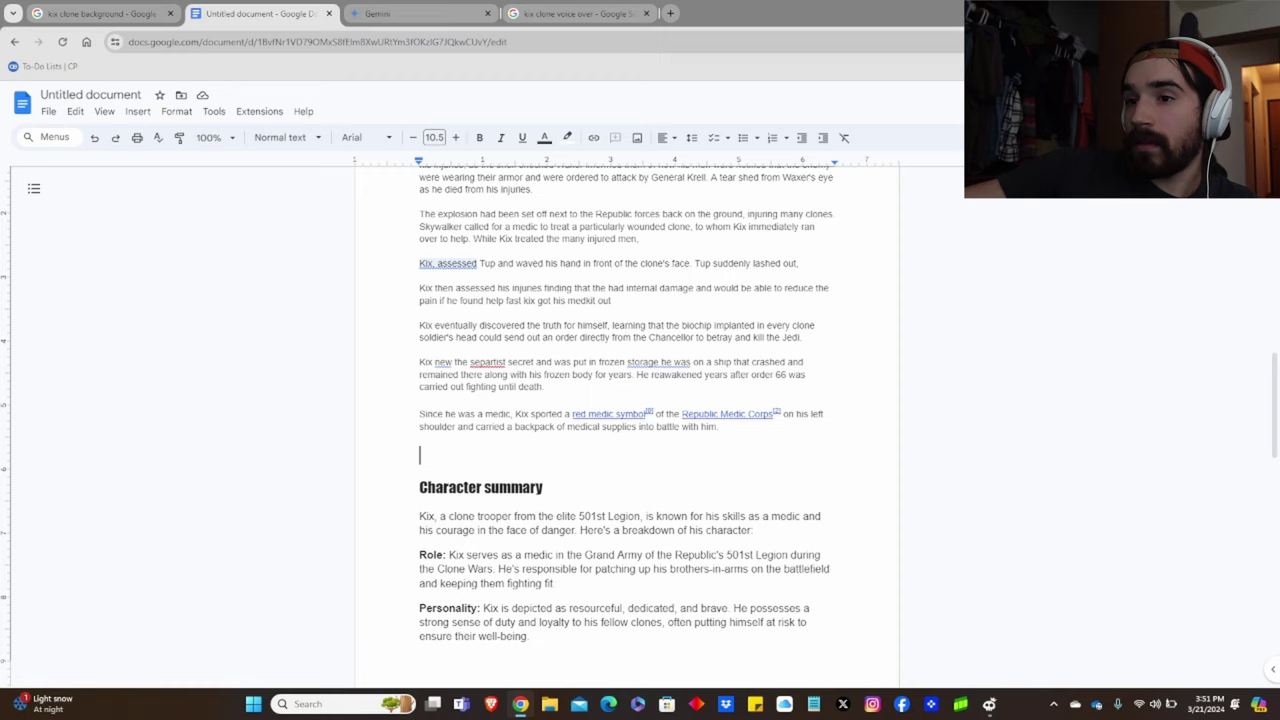